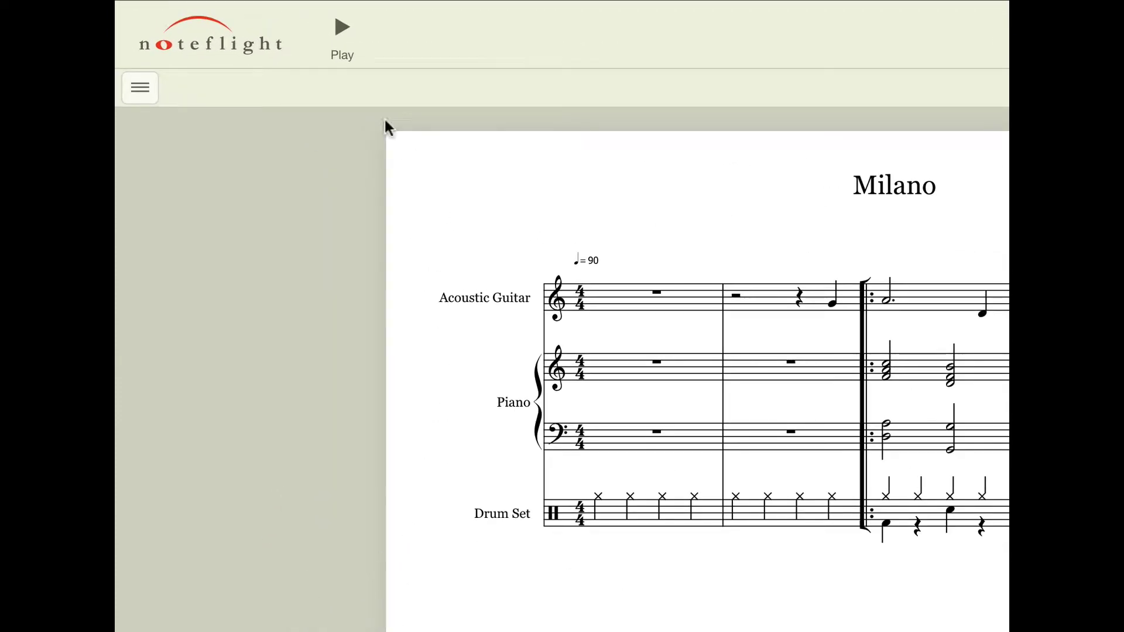
Step: Play the Milano score, restart it from the beginning, then stop it partway through
click(349, 39)
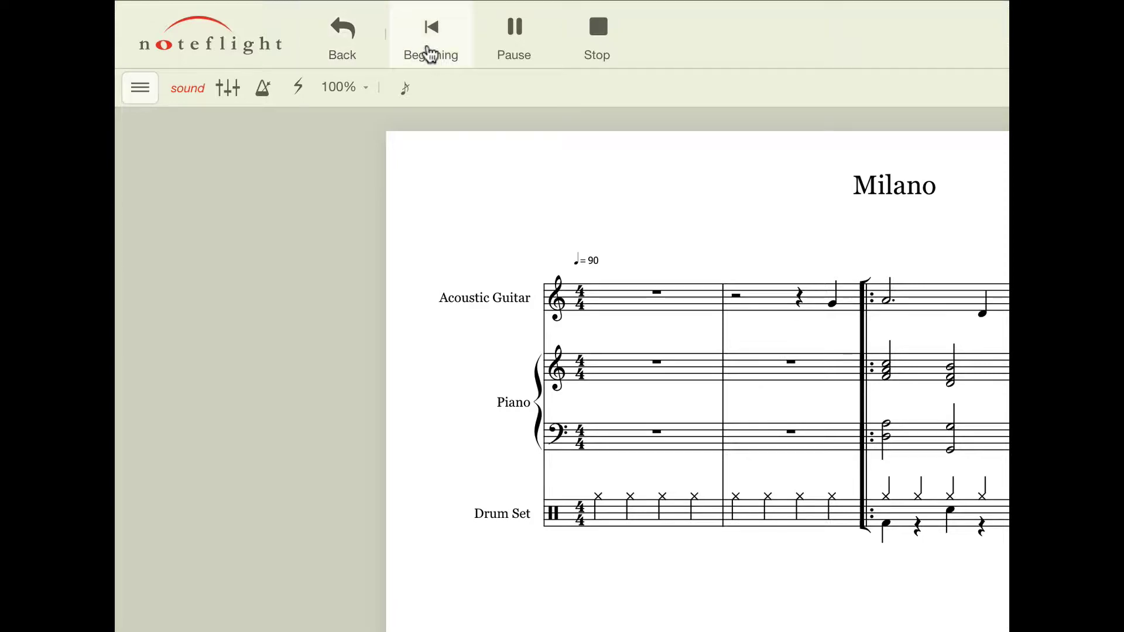
click(436, 59)
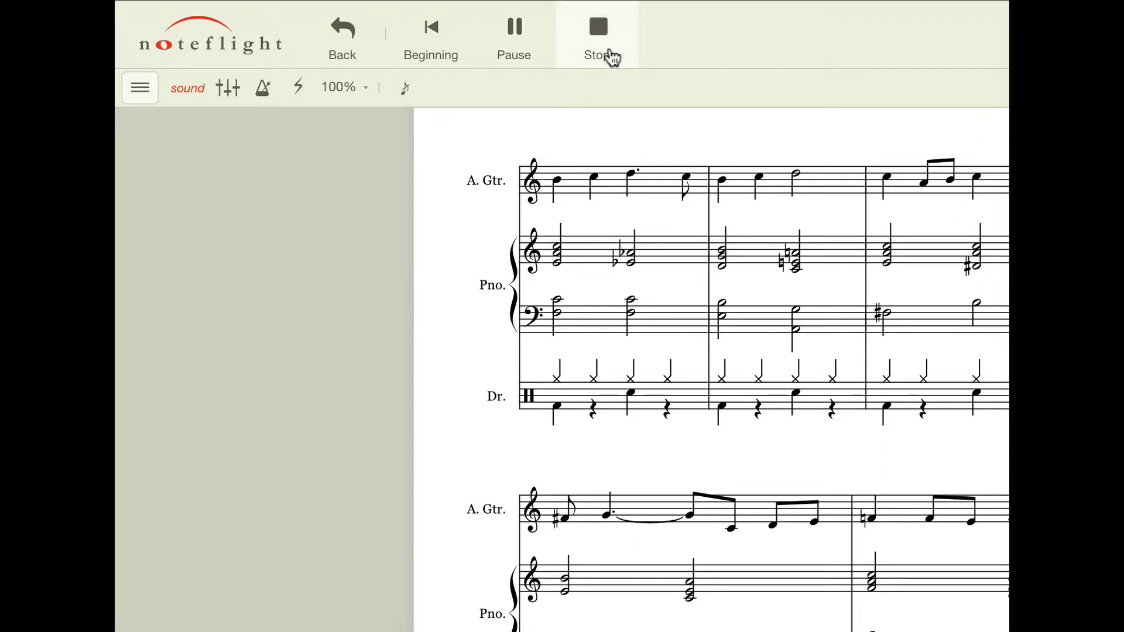
click(608, 51)
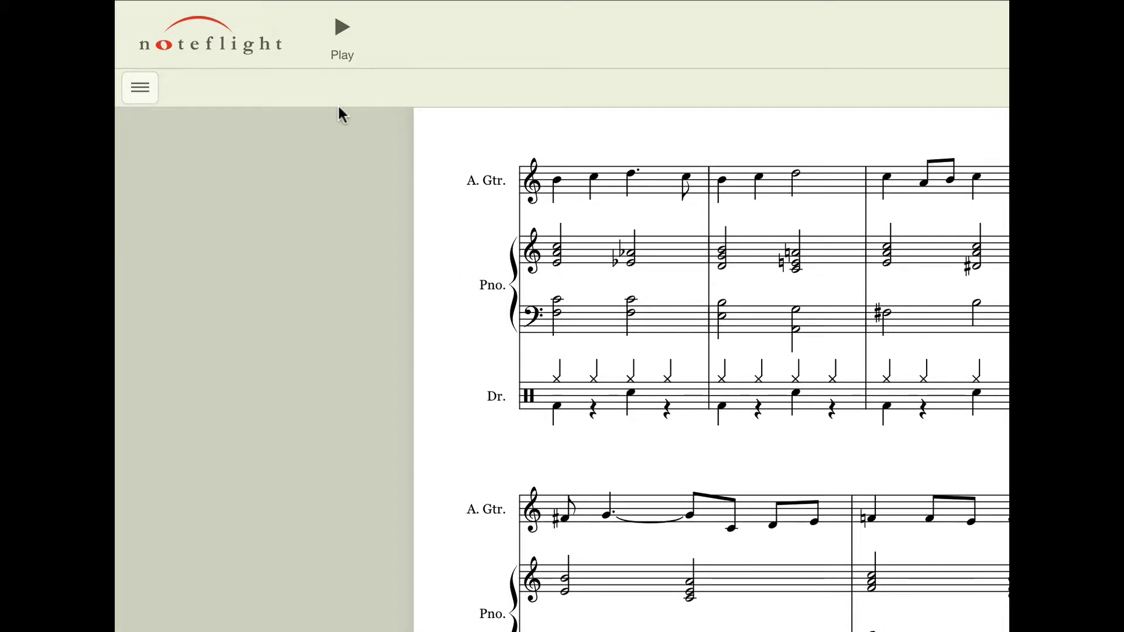
Step: Play the Milano score from the top and pause it shortly after
click(342, 41)
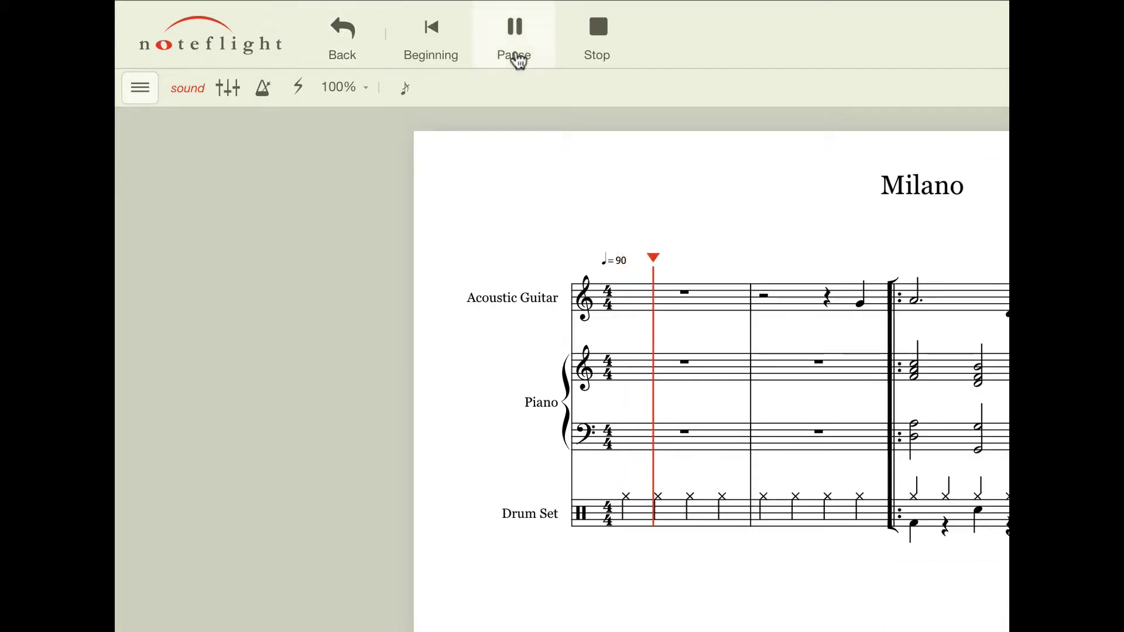
click(517, 47)
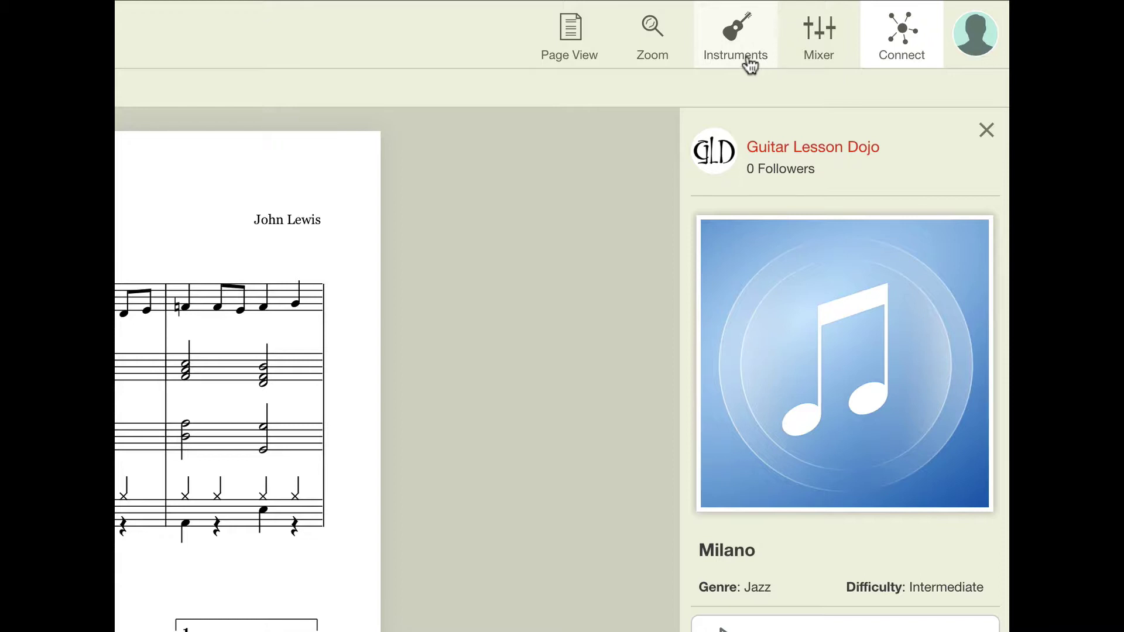
Step: In the Instruments list, solo Acoustic Guitar so Piano and Drum Set are hidden
click(749, 63)
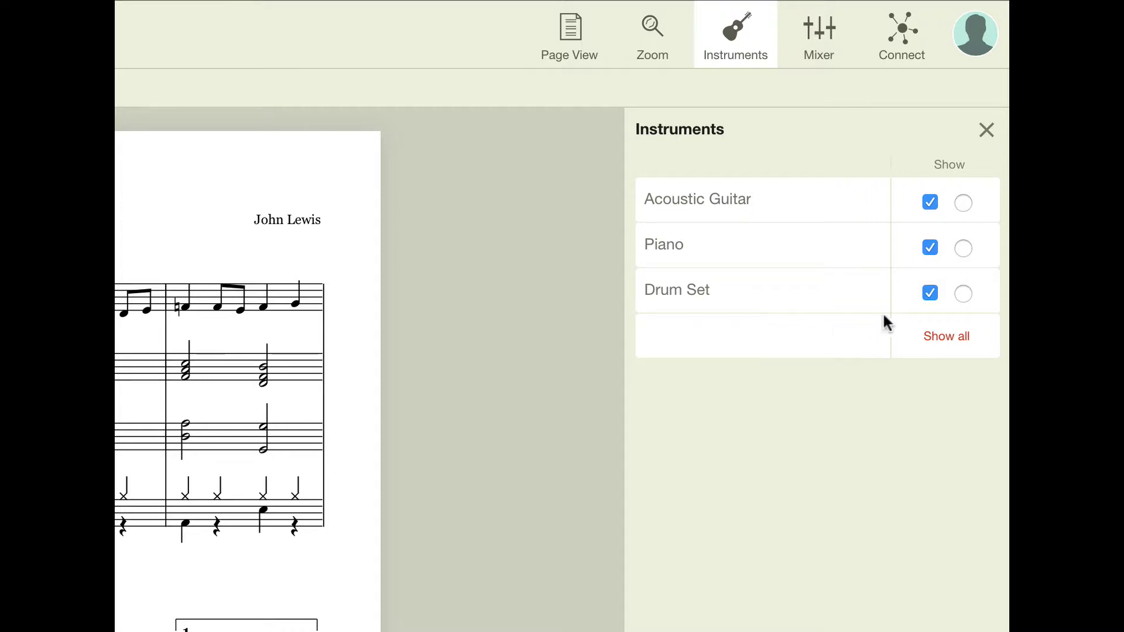
click(929, 292)
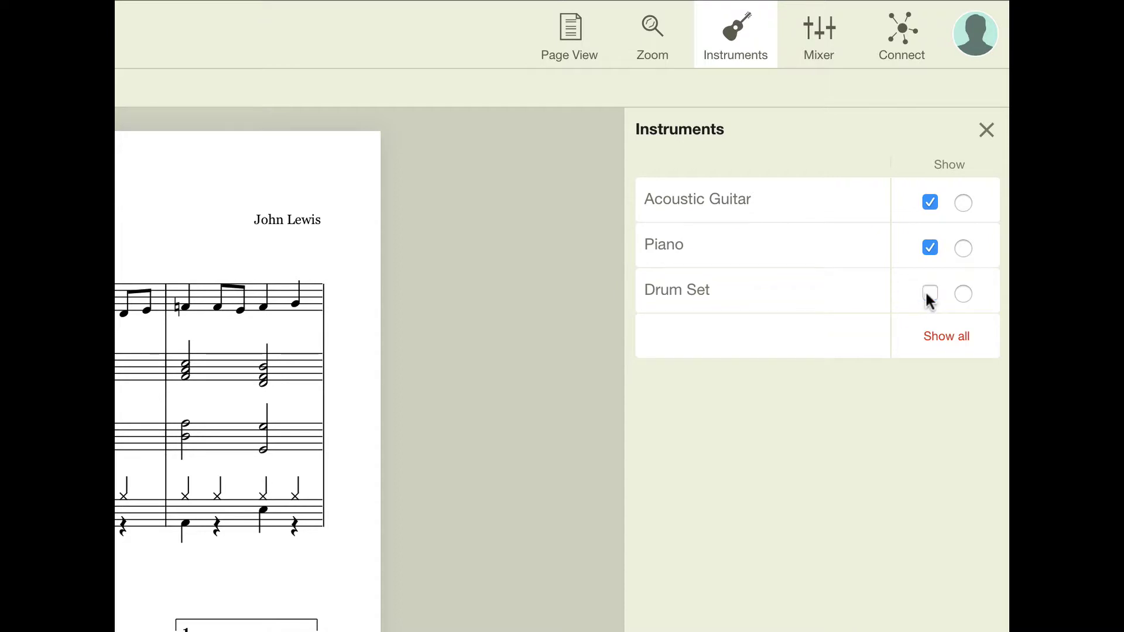
click(930, 247)
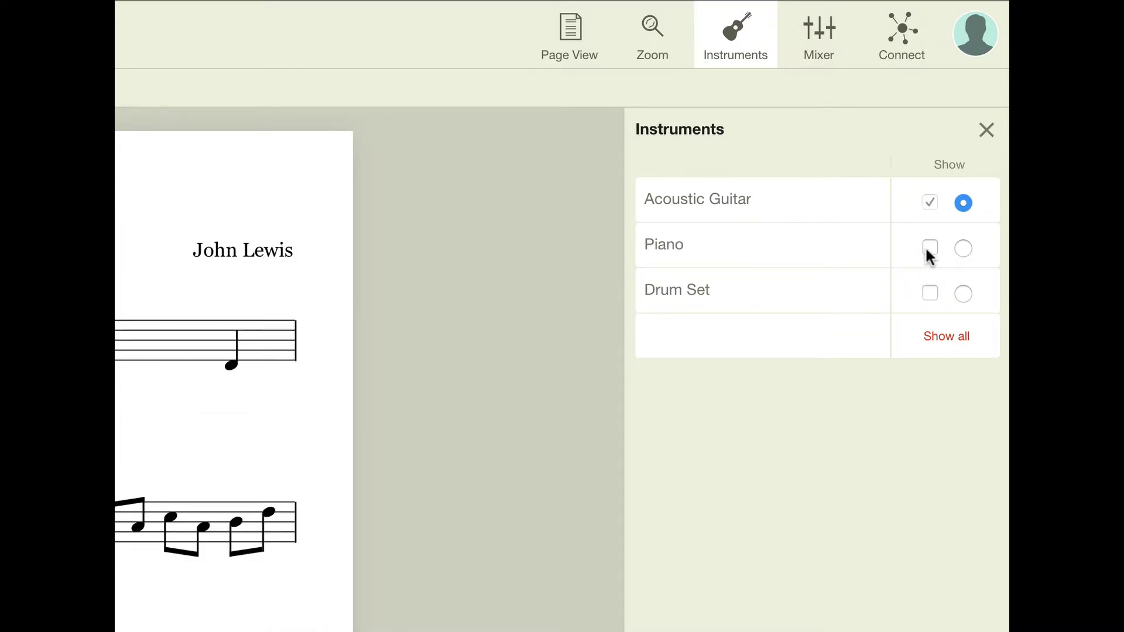
click(929, 247)
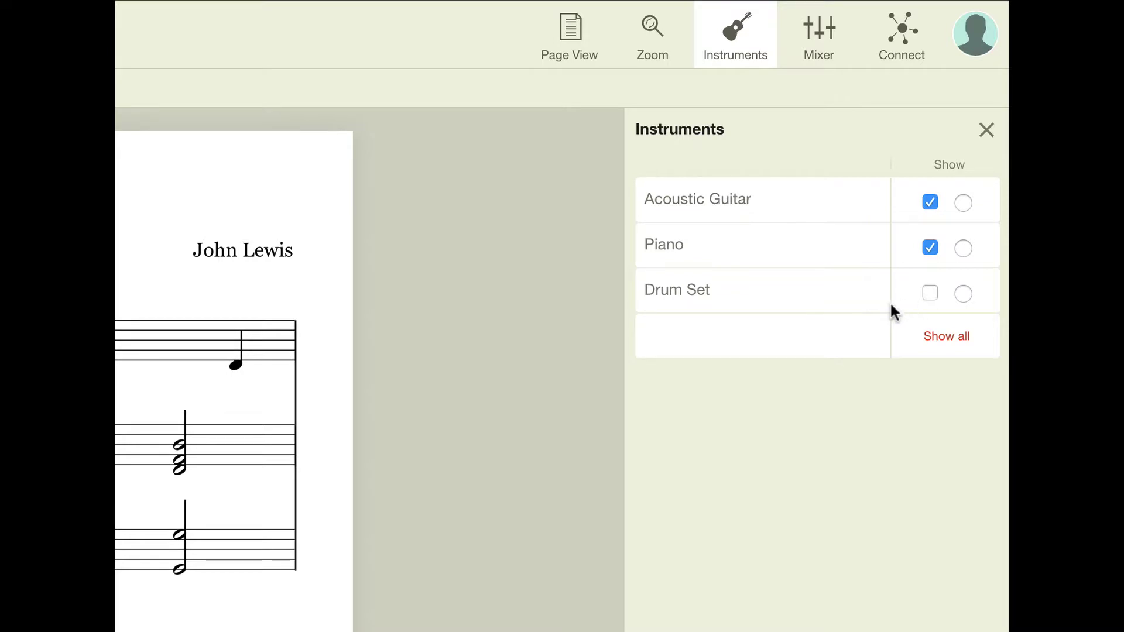
click(931, 292)
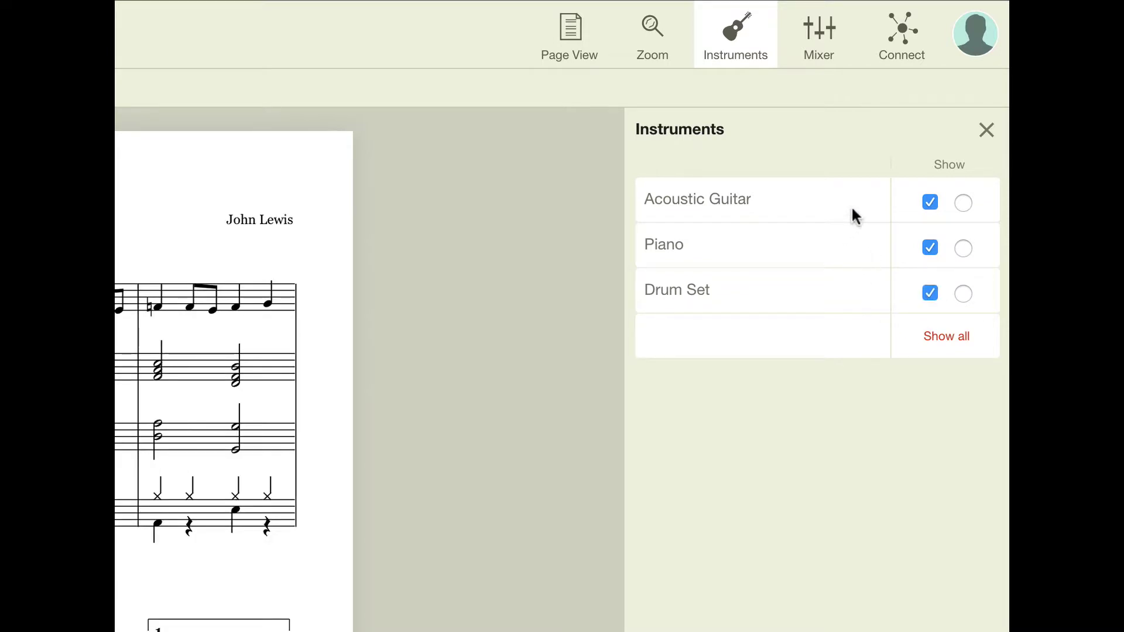
click(963, 203)
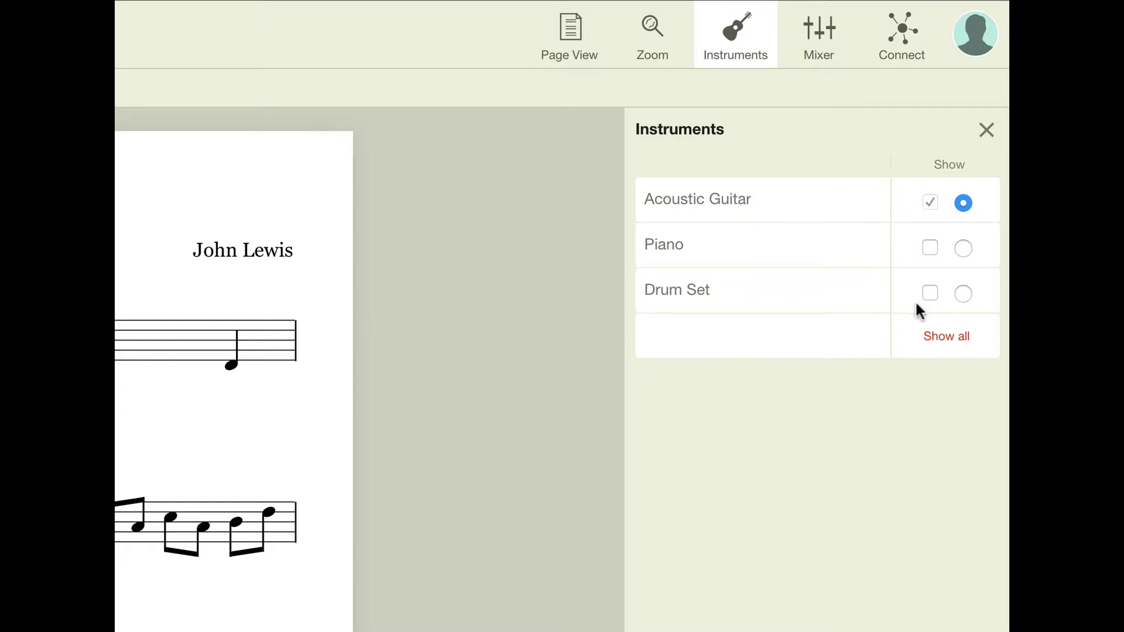
Step: Cycle the score through Strip View, Flow View and Perform View, then back to Page View
click(574, 50)
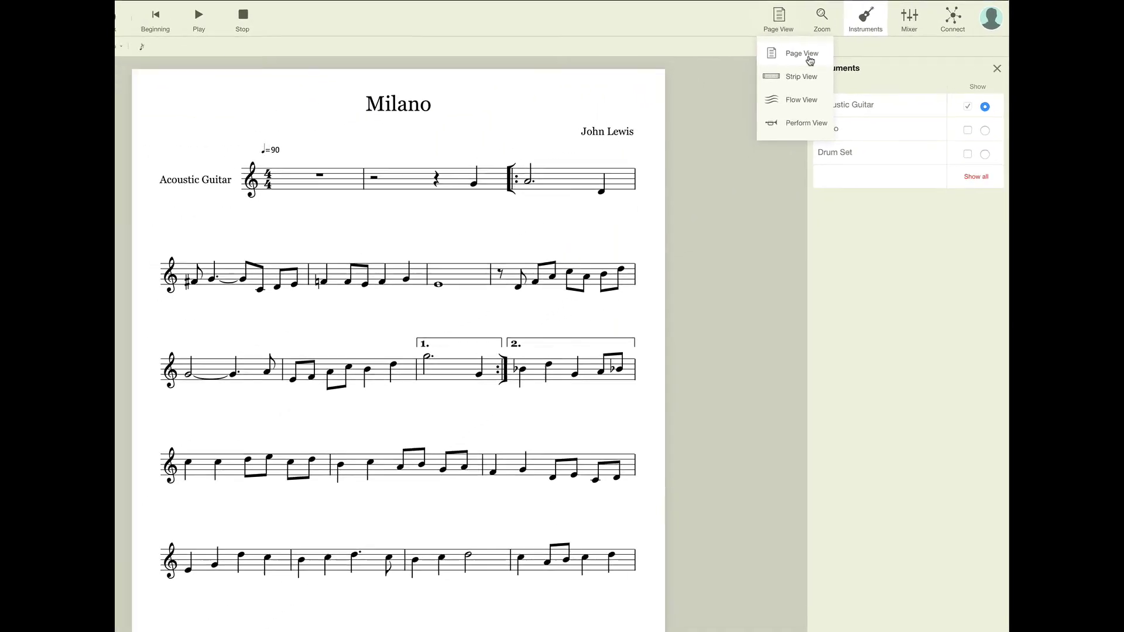
click(828, 69)
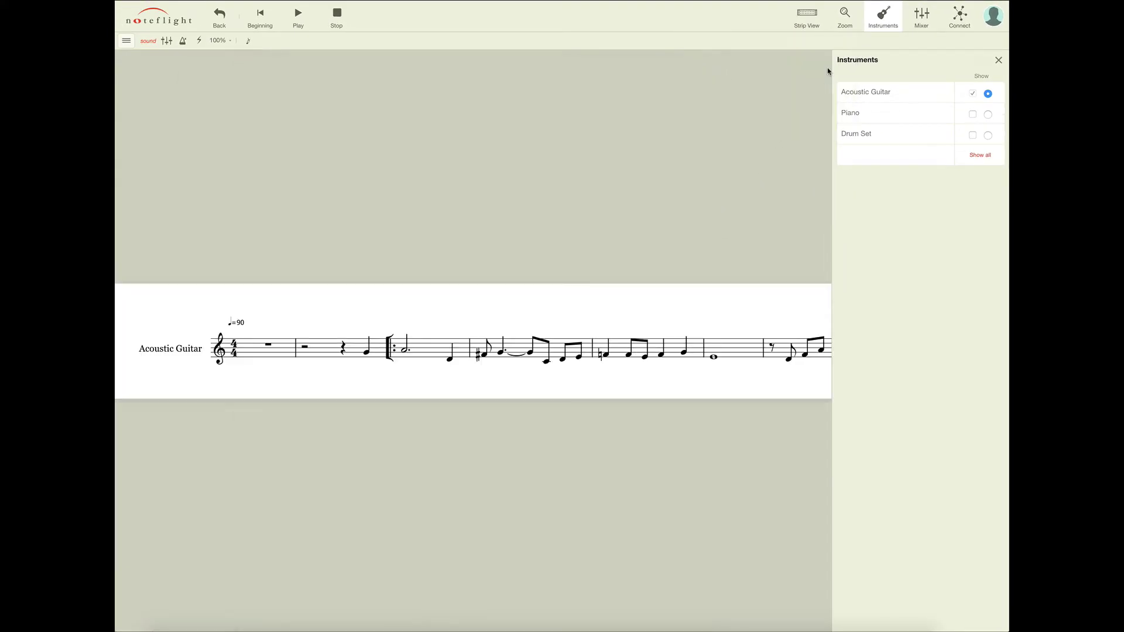
click(814, 24)
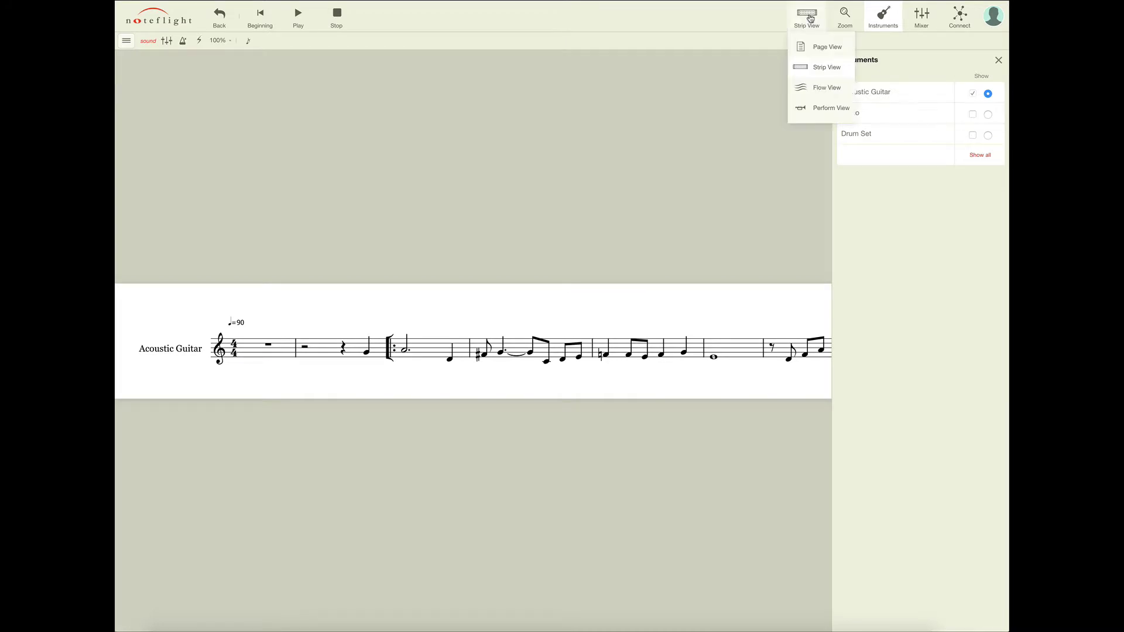
click(821, 89)
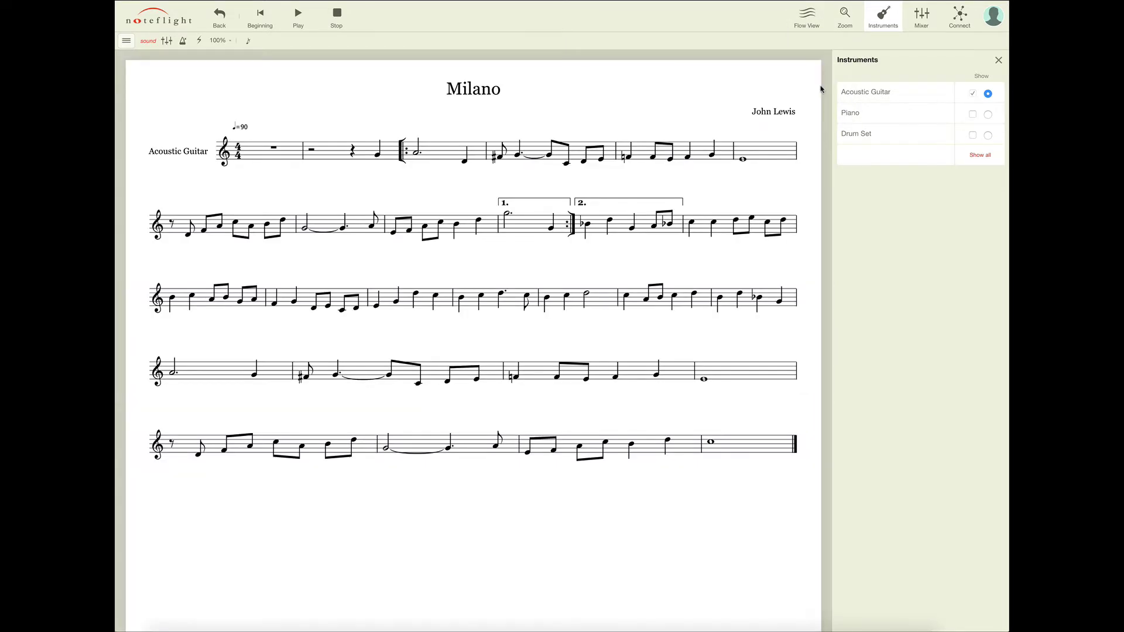
click(811, 21)
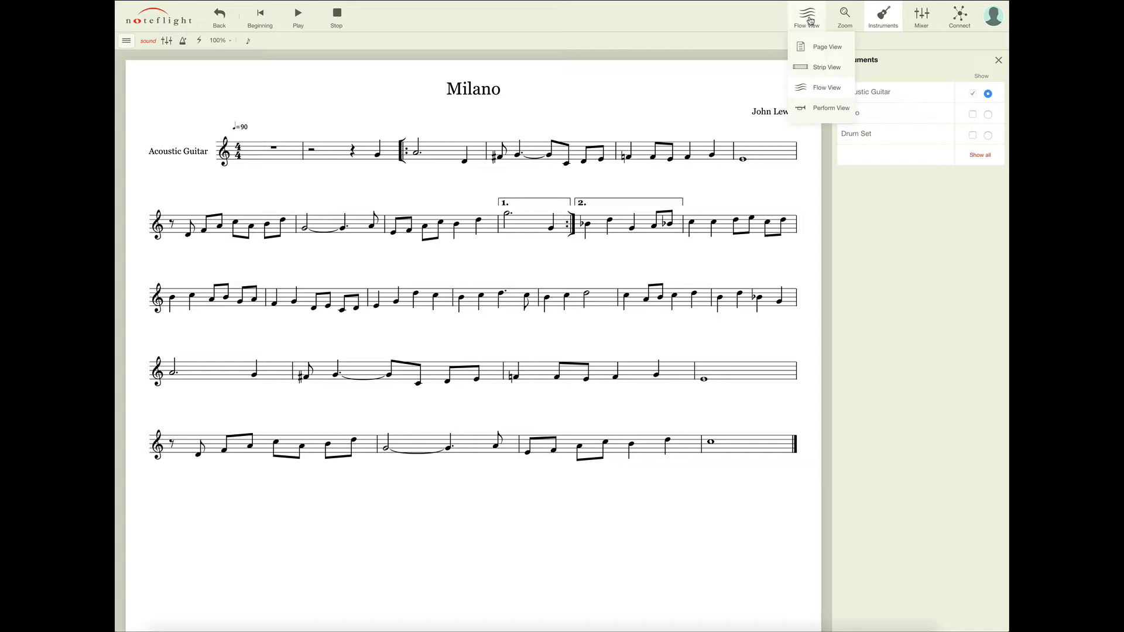
click(822, 110)
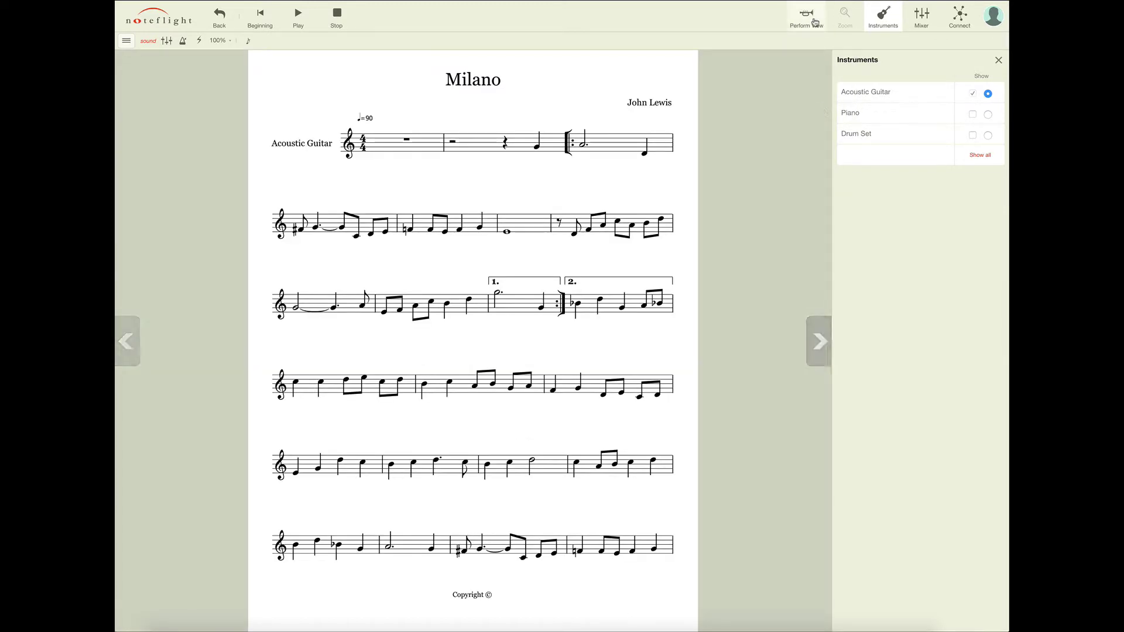
click(812, 21)
click(819, 52)
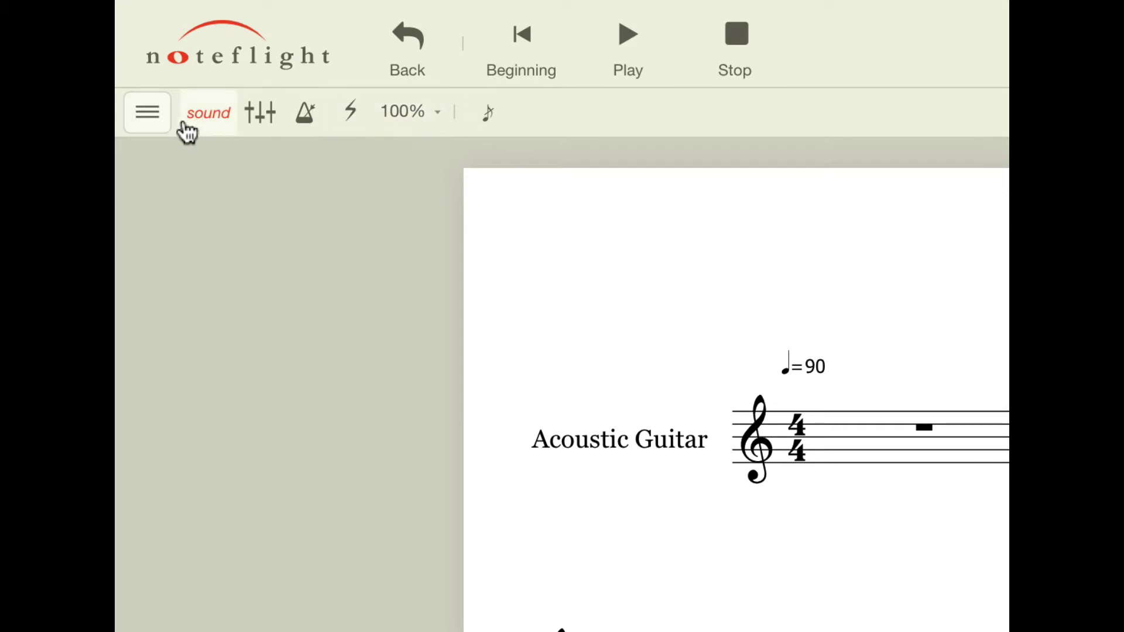
Step: Turn the view tools on briefly, then switch off both the view and sound tool groups
click(154, 126)
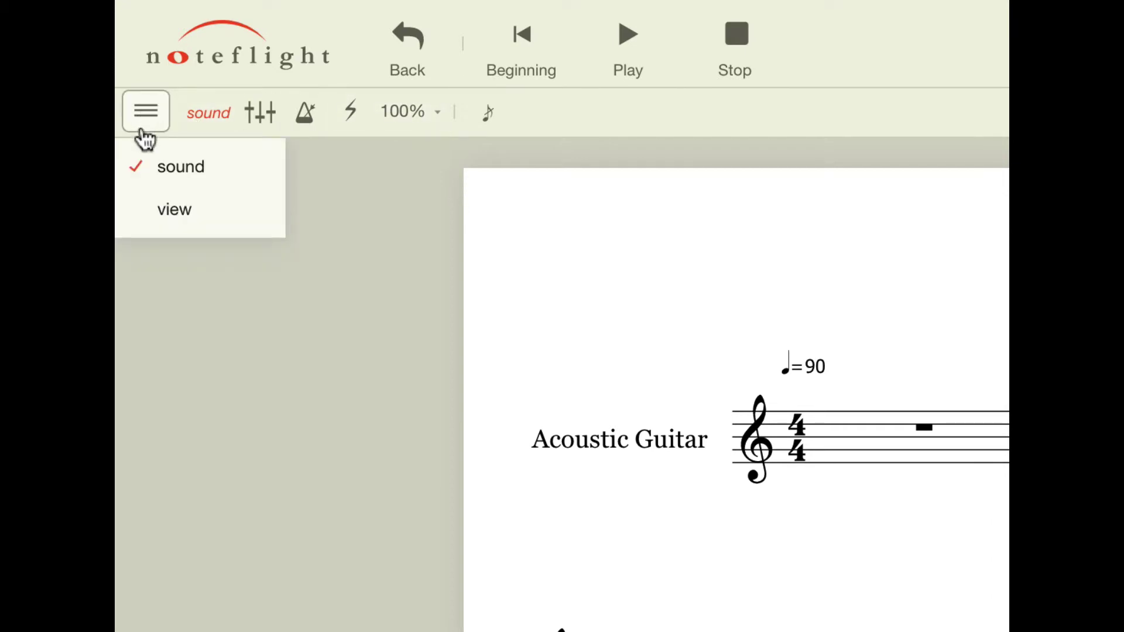
mouse_move(166, 211)
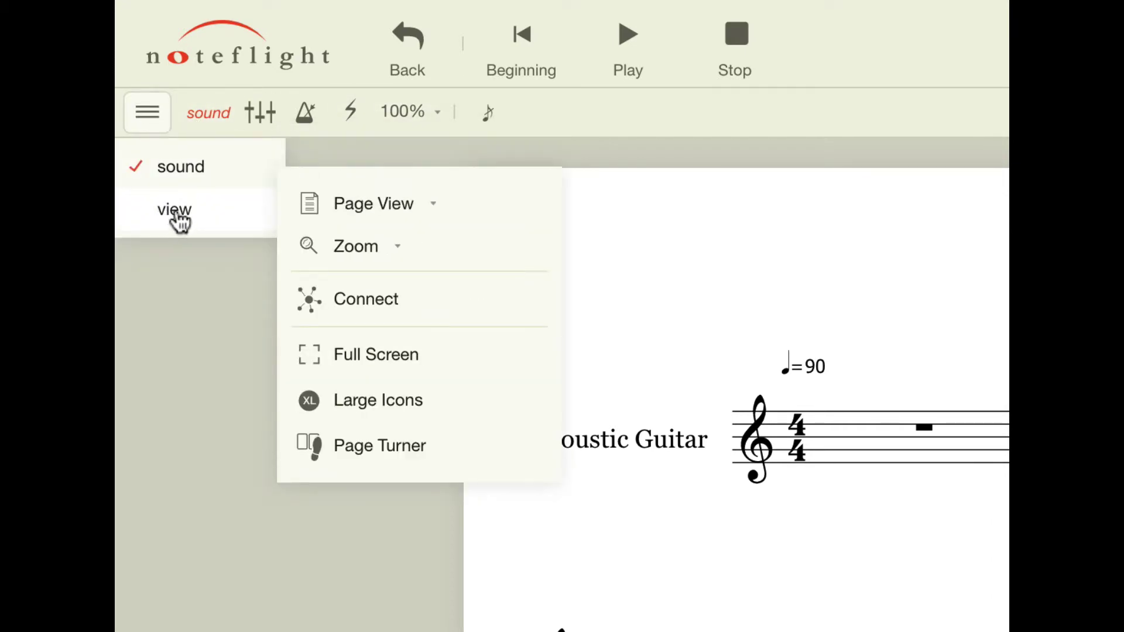
mouse_move(218, 185)
click(183, 218)
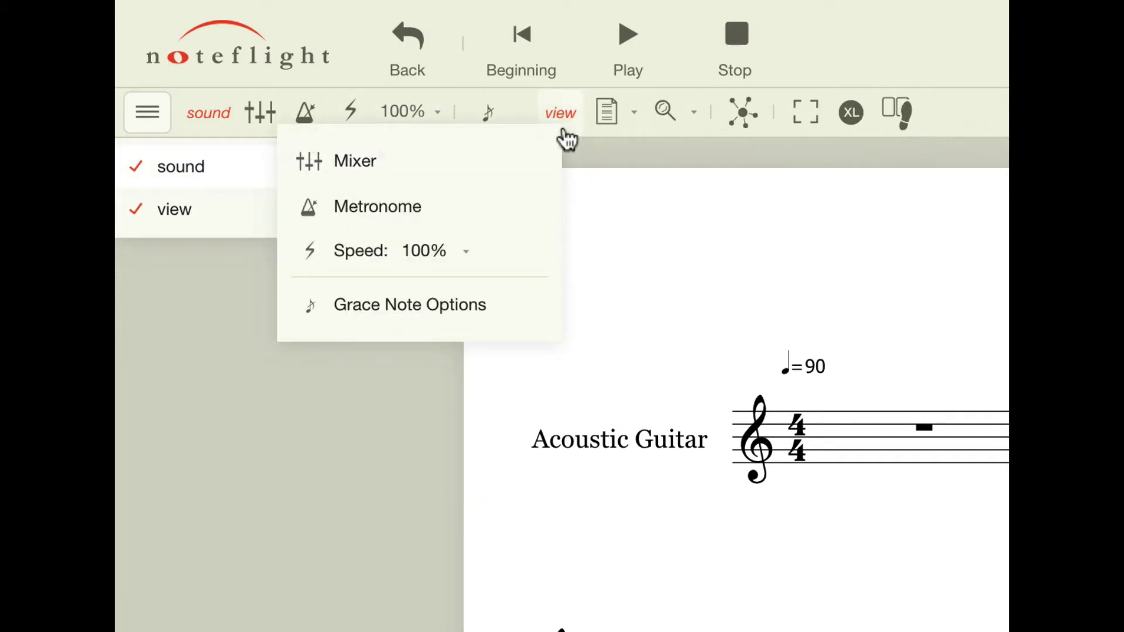
click(563, 117)
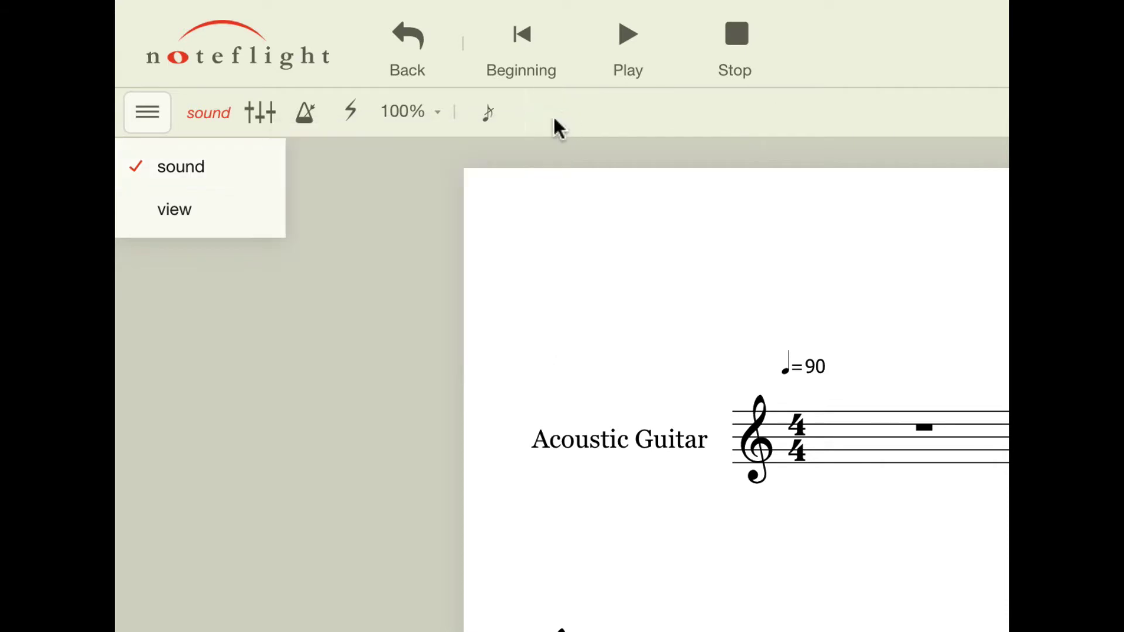
click(209, 117)
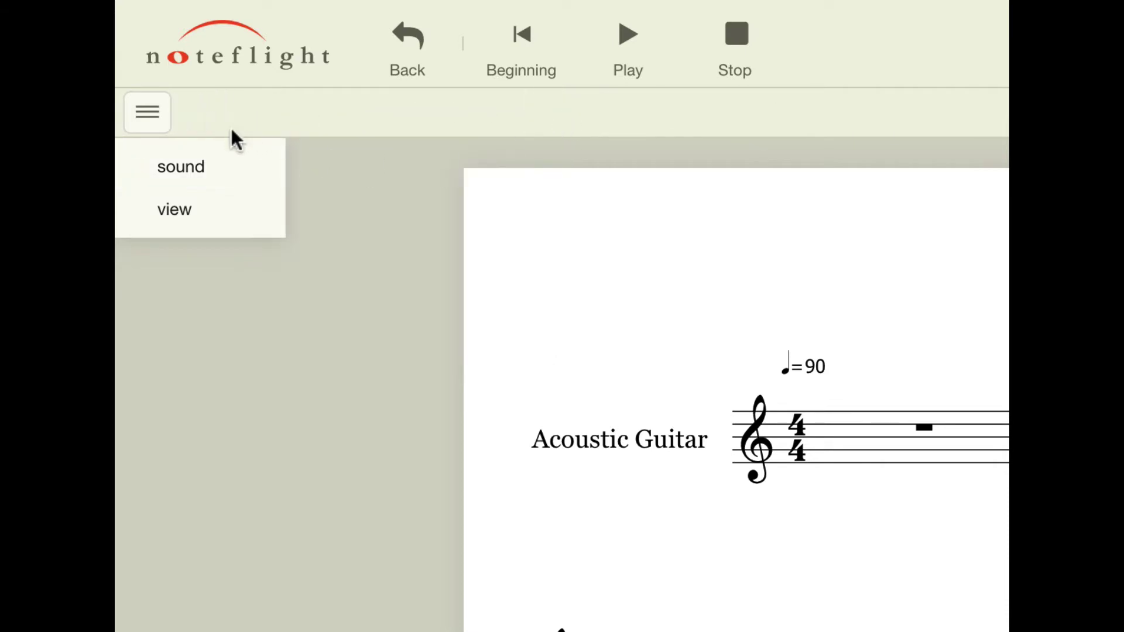
Step: Re-enable the sound tool group so the 100% playback speed control appears
mouse_move(184, 180)
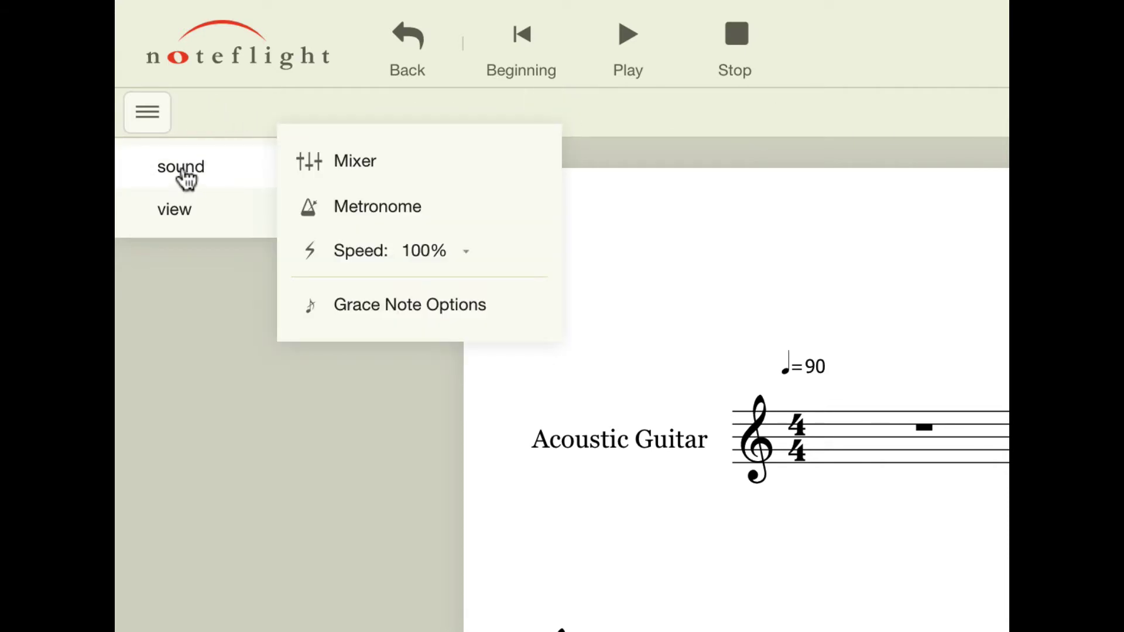
click(187, 175)
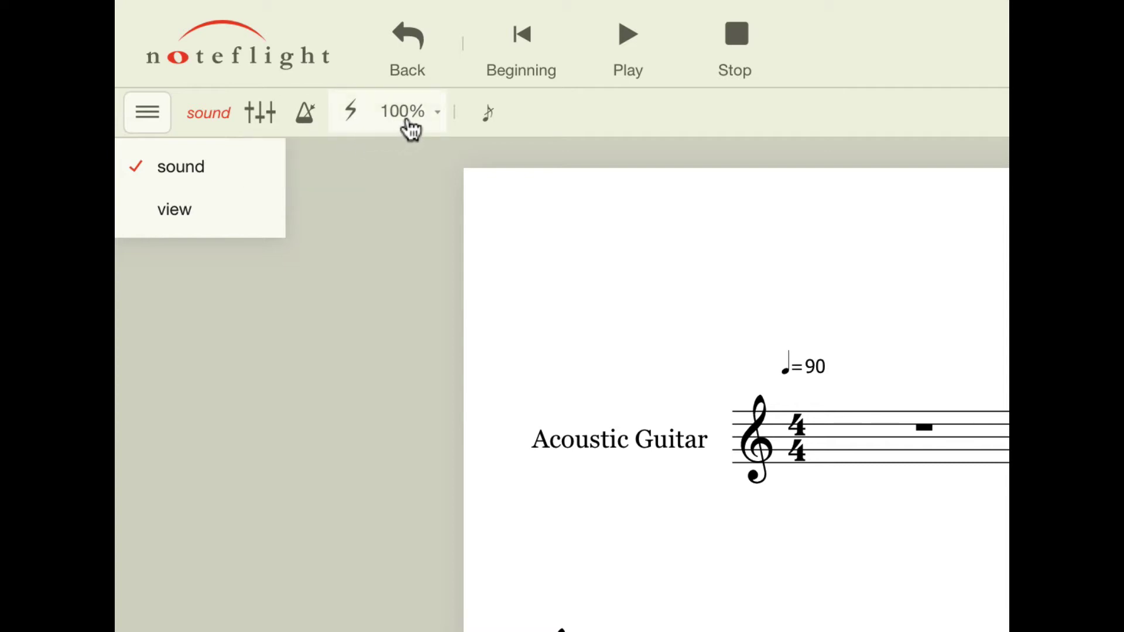
Step: Drag the tempo slider from 100% down to 90%, then up to 105% playback speed
click(387, 128)
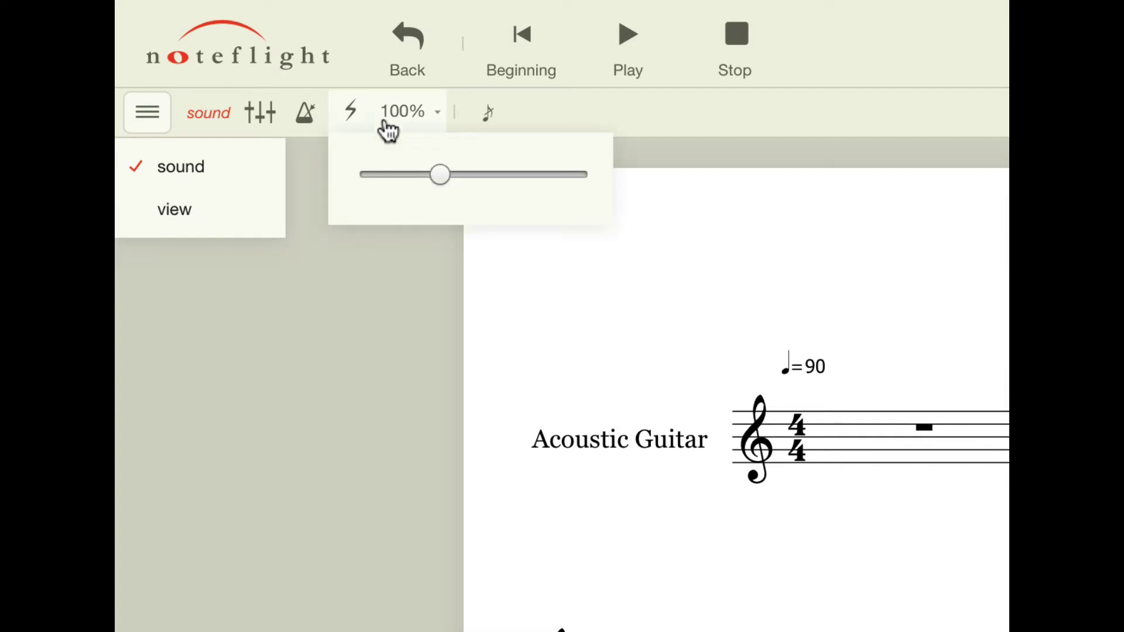
click(441, 176)
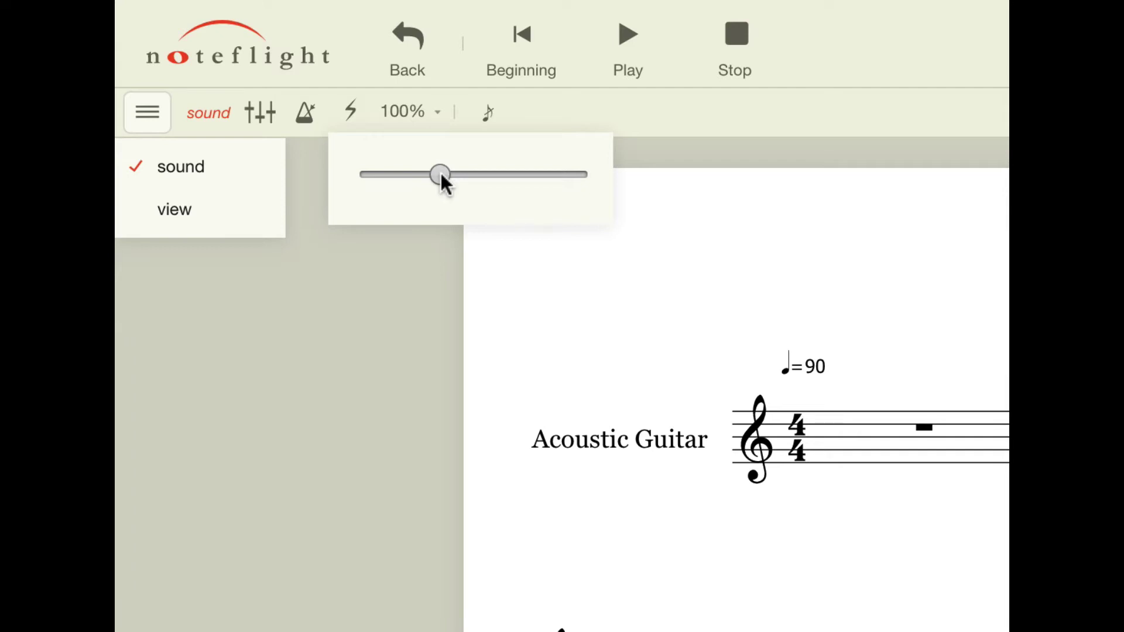
mouse_move(442, 177)
mouse_down()
mouse_move(427, 178)
mouse_move(458, 183)
mouse_move(441, 179)
mouse_up()
drag(441, 178, 430, 182)
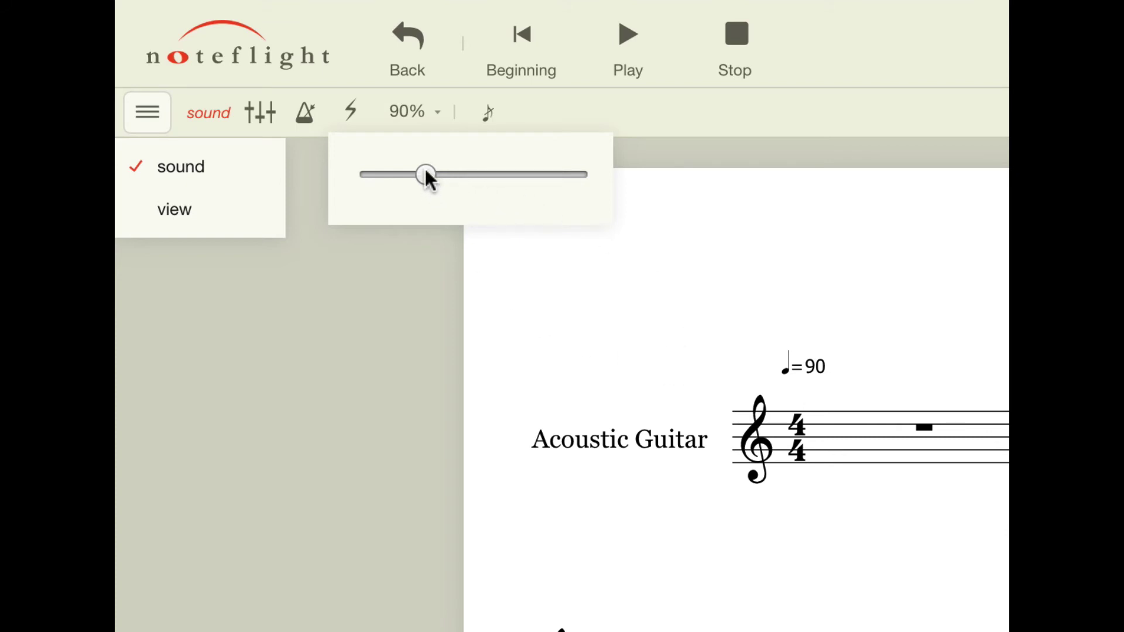
mouse_move(427, 170)
mouse_down()
mouse_move(468, 177)
mouse_move(448, 176)
mouse_up()
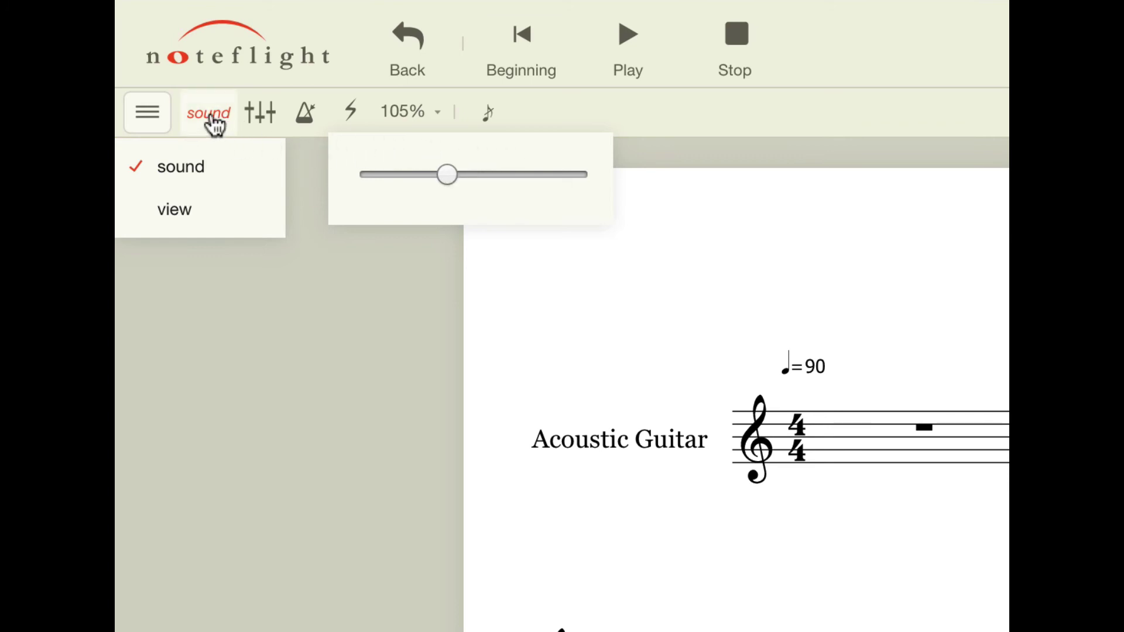
Step: Switch off the sound tool group and close the tool-group menu
click(217, 122)
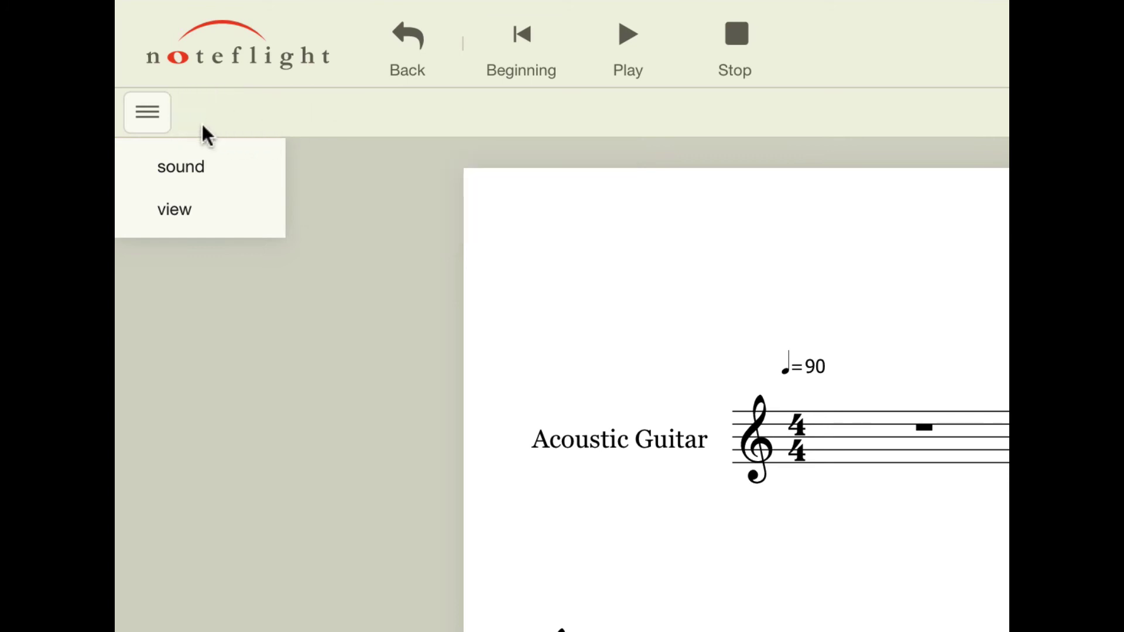
click(148, 120)
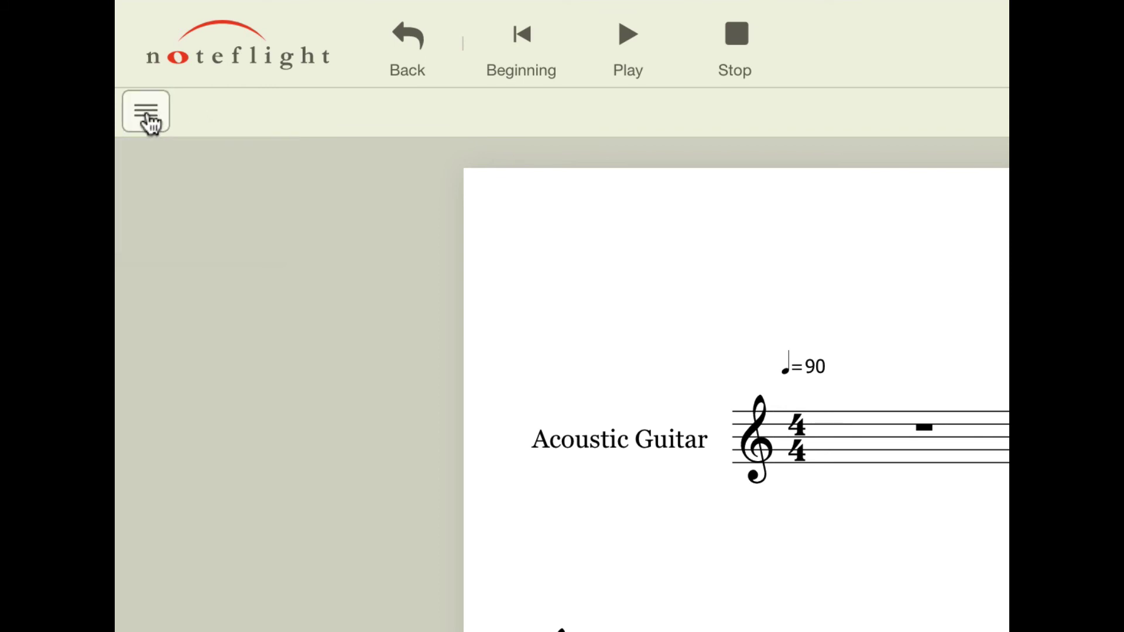